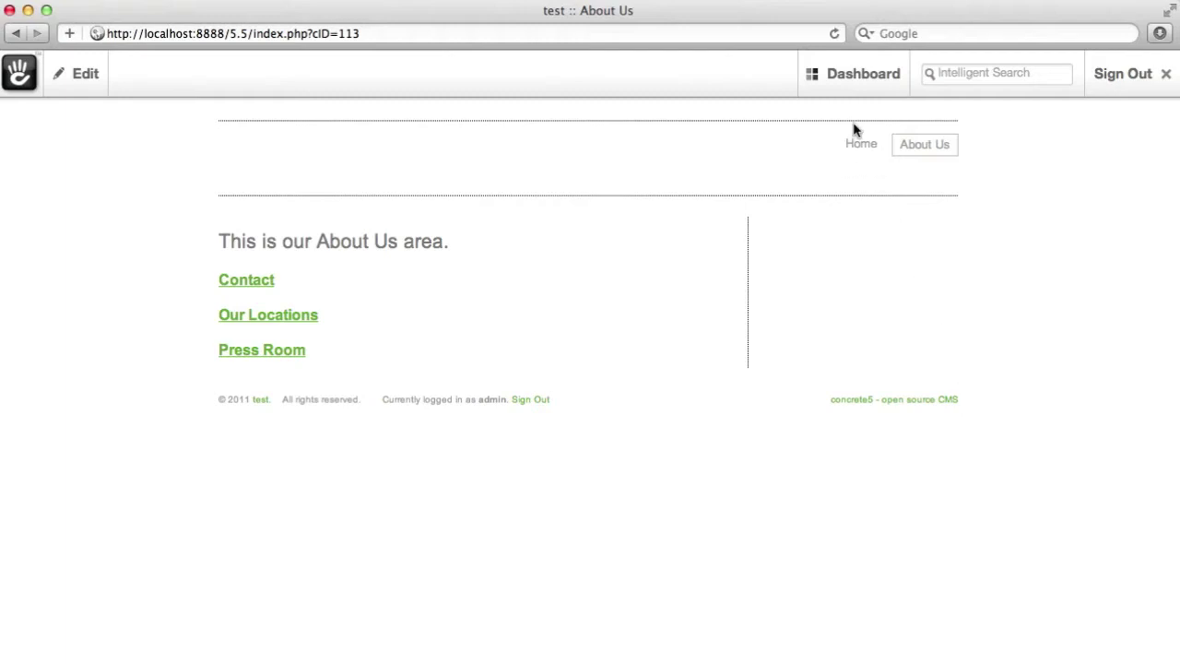
# Step: Examine the pages beneath About Us in the full sitemap, then visit the About Us page
pyautogui.moveTo(857, 80)
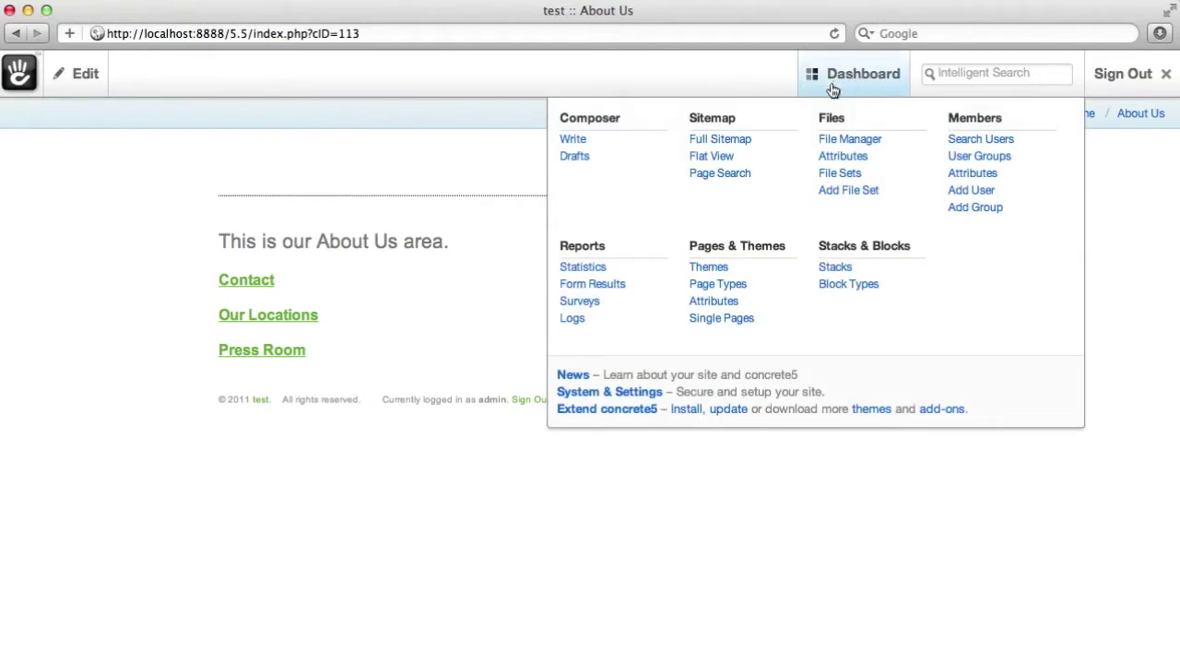
pyautogui.click(740, 140)
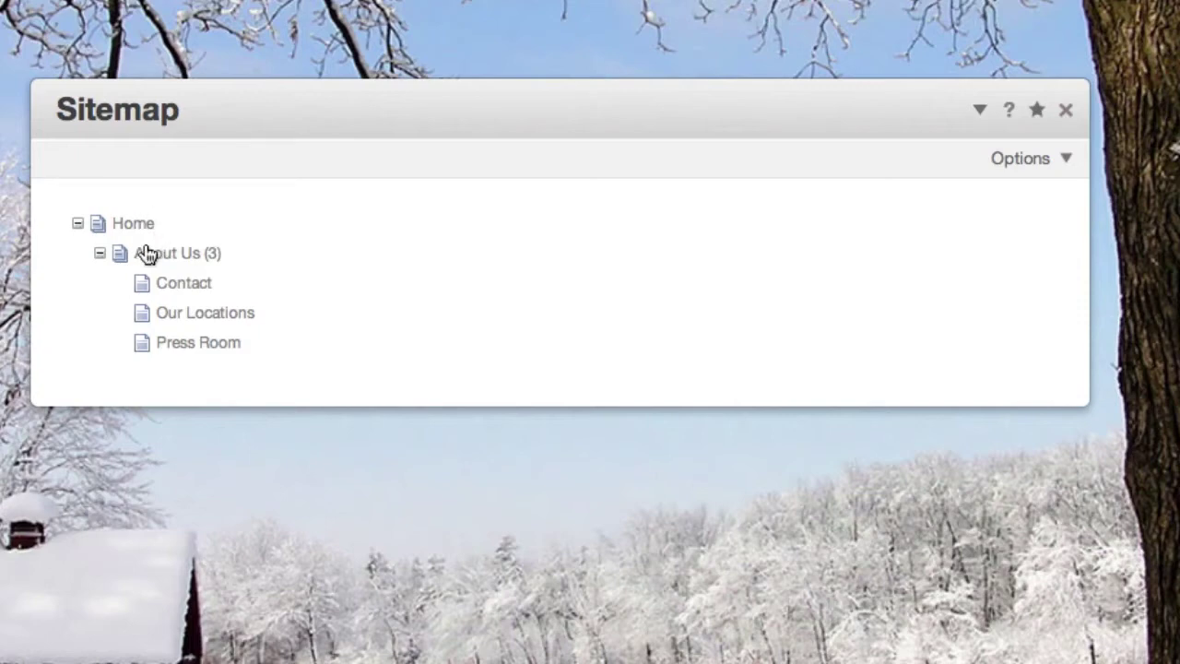
pyautogui.click(99, 253)
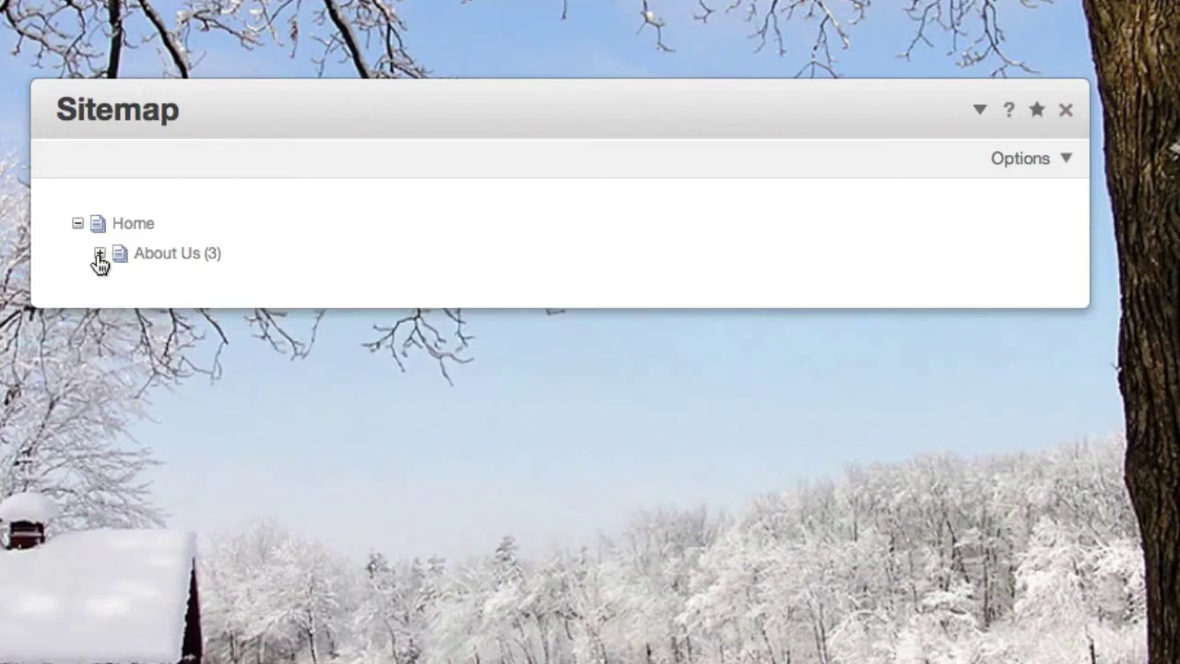
pyautogui.click(99, 253)
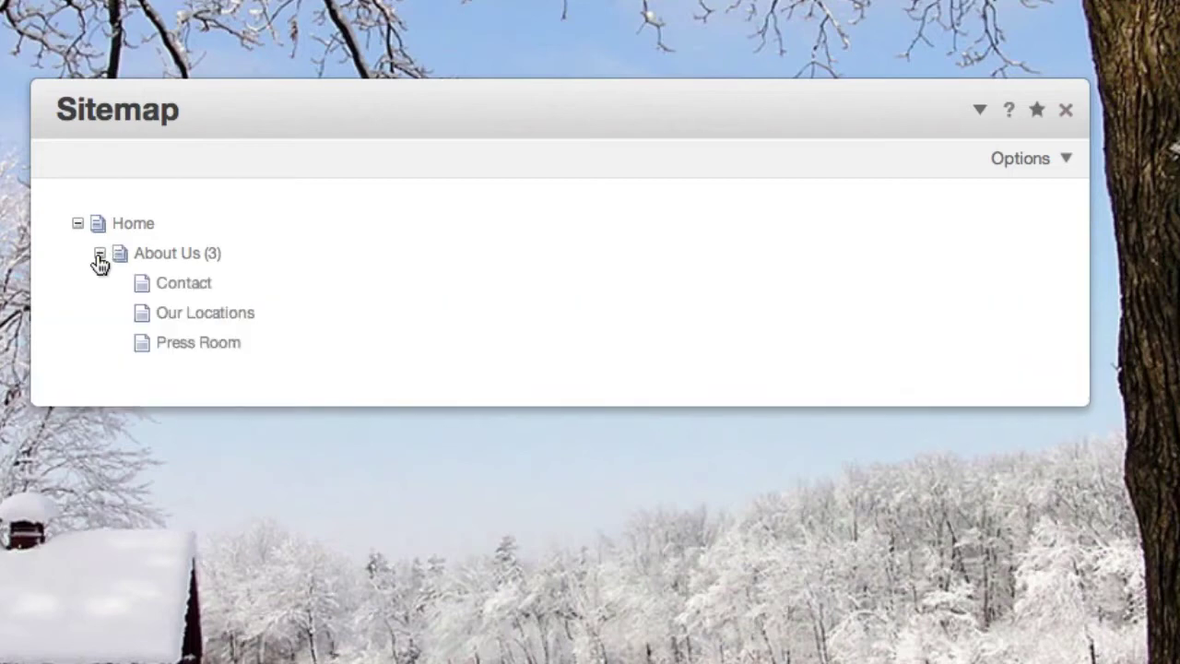
pyautogui.click(166, 260)
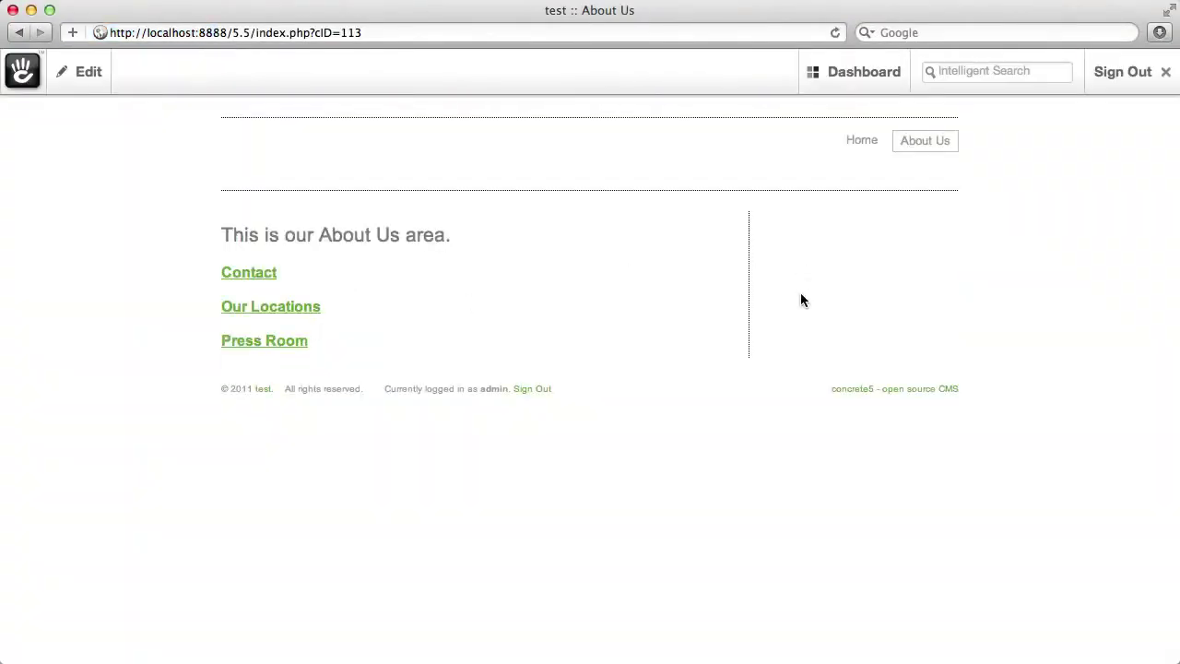
# Step: Start a new sub-page beneath About Us using the Page page type
pyautogui.click(71, 87)
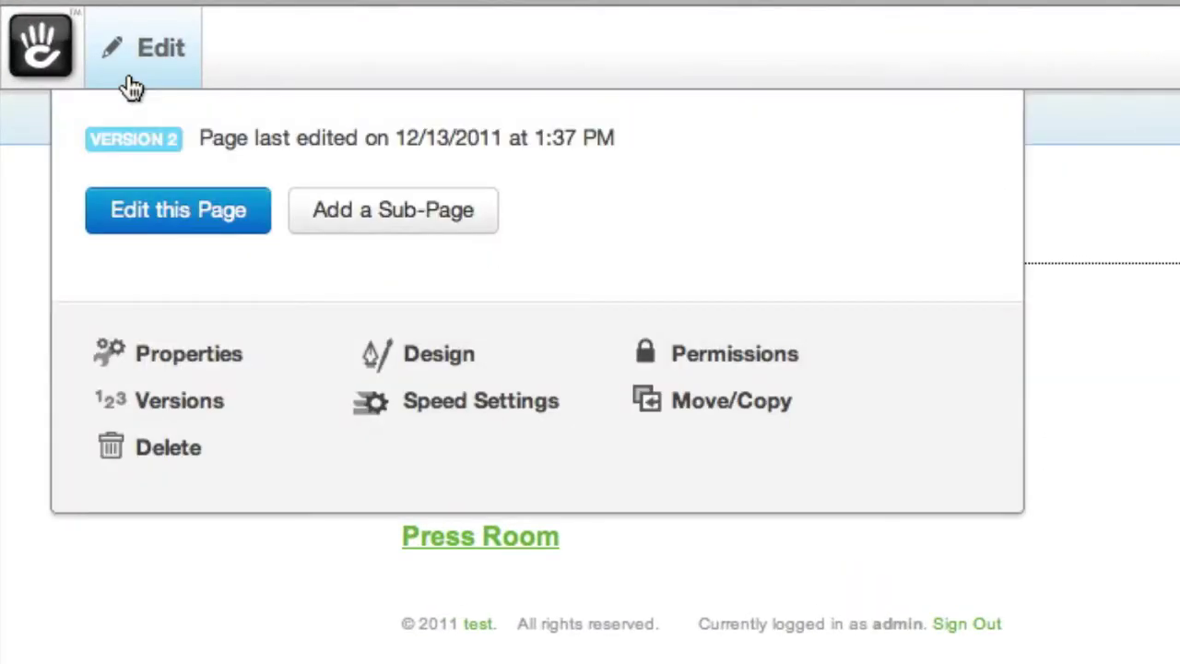
pyautogui.click(463, 225)
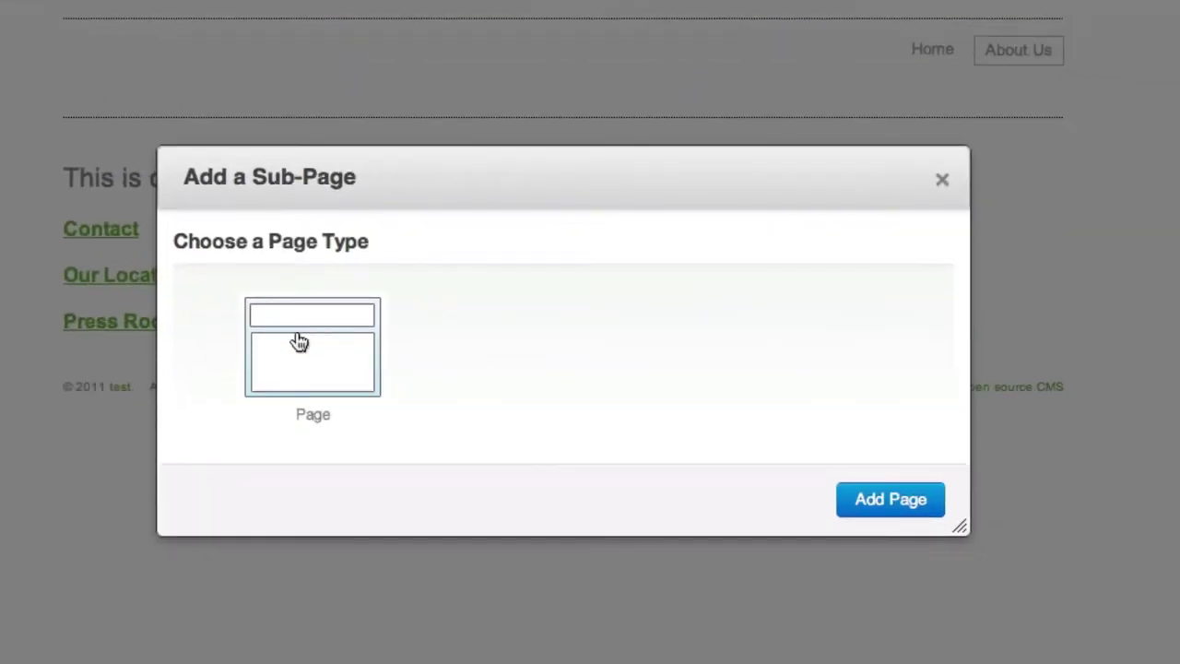
pyautogui.click(300, 342)
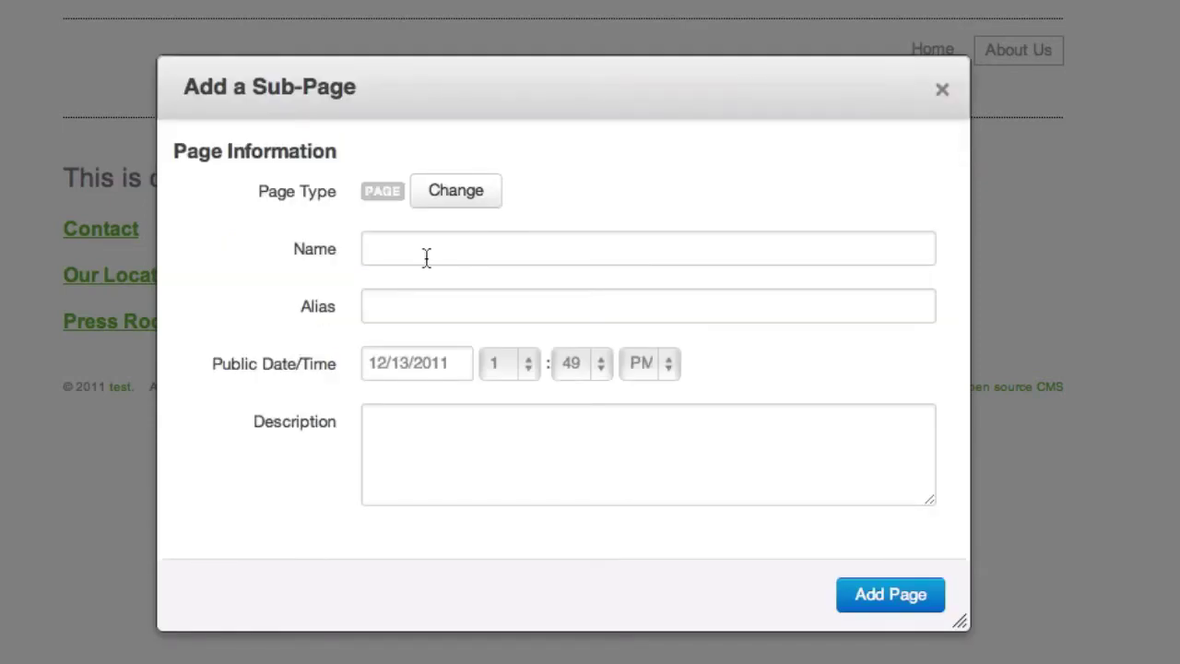
# Step: Name the new sub-page "Our Board" and check the calendar for its public date
pyautogui.click(492, 242)
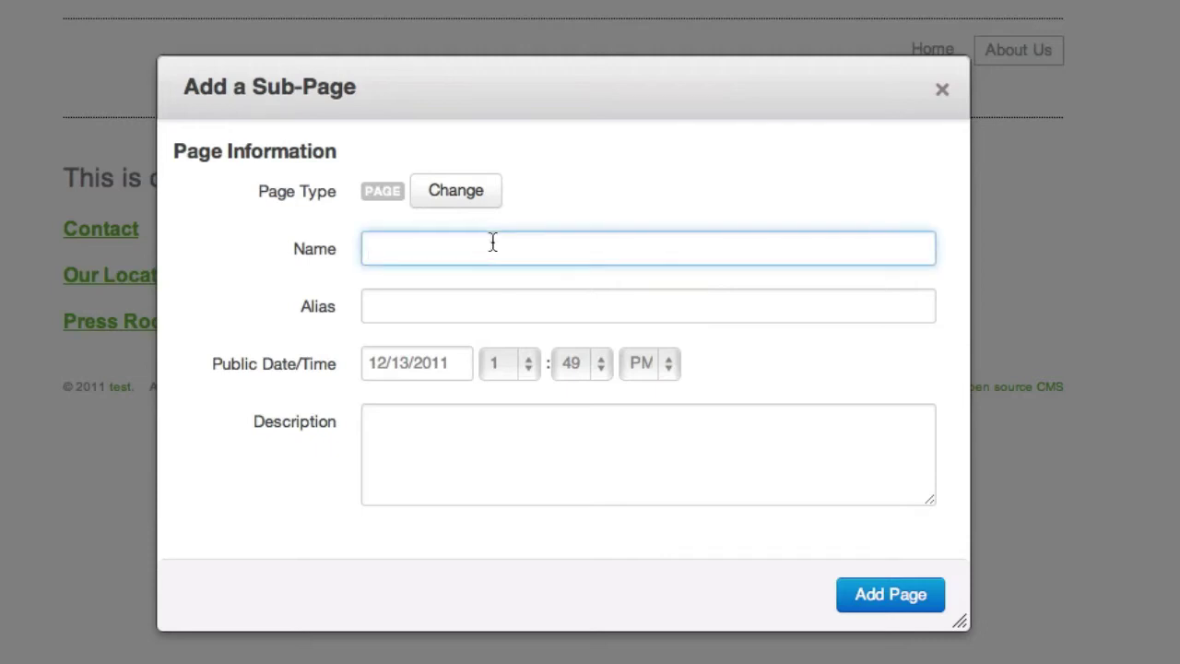
pyautogui.write('Our')
pyautogui.press('Down')
pyautogui.press('Down')
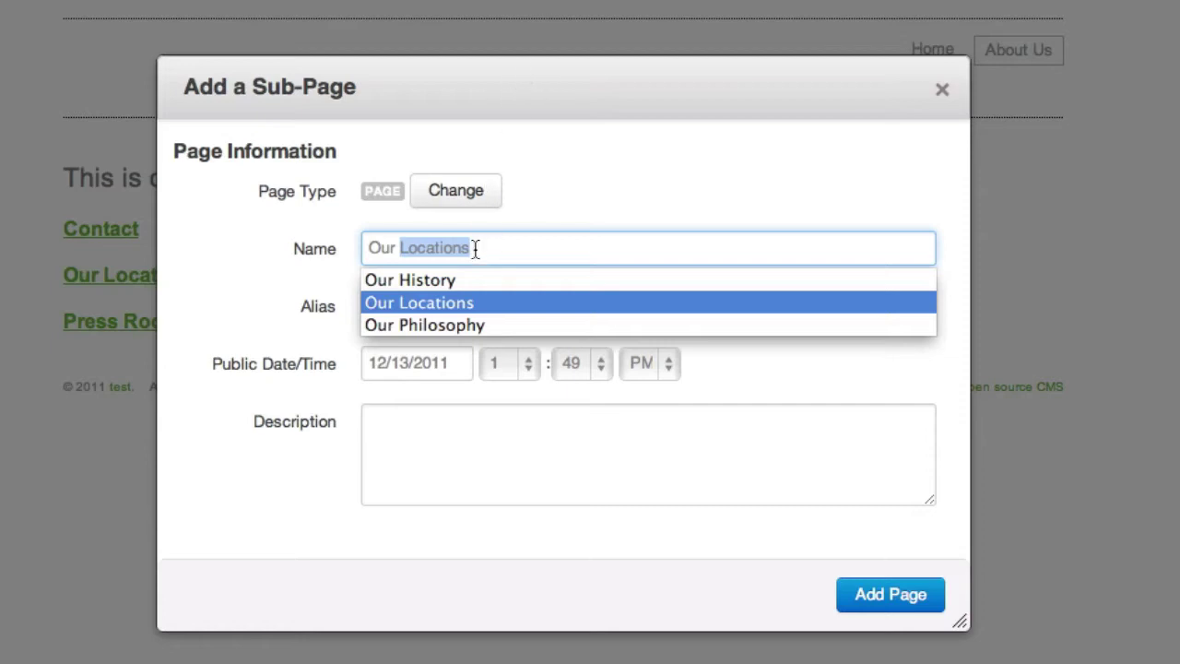
pyautogui.write('Board')
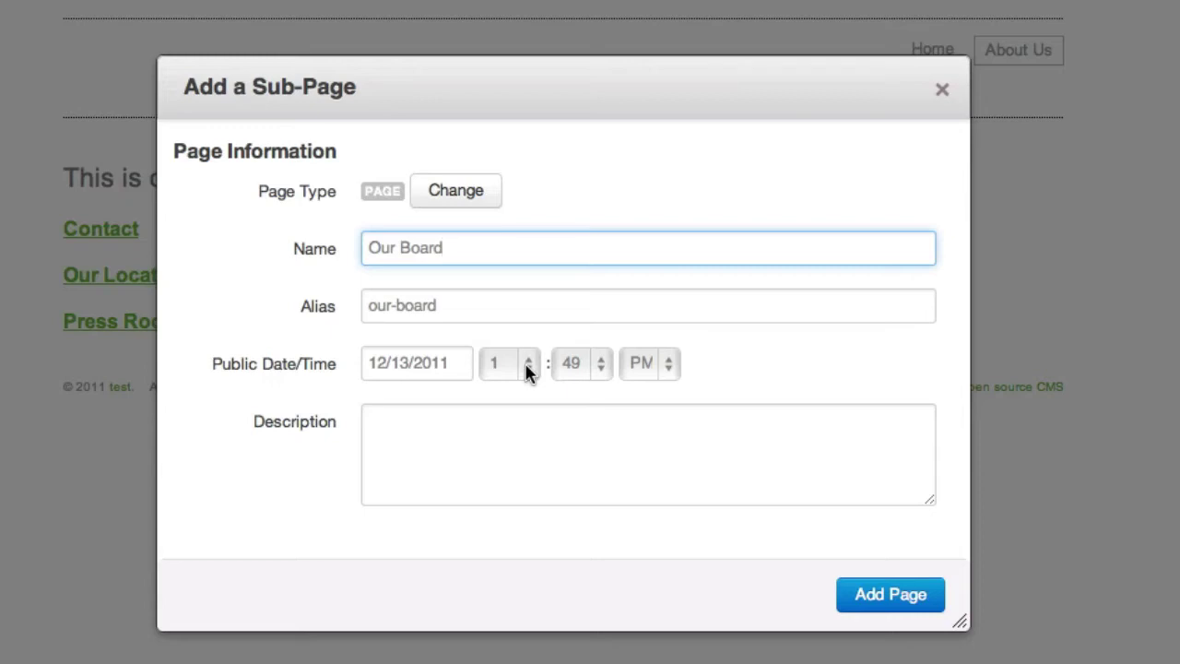
pyautogui.click(390, 360)
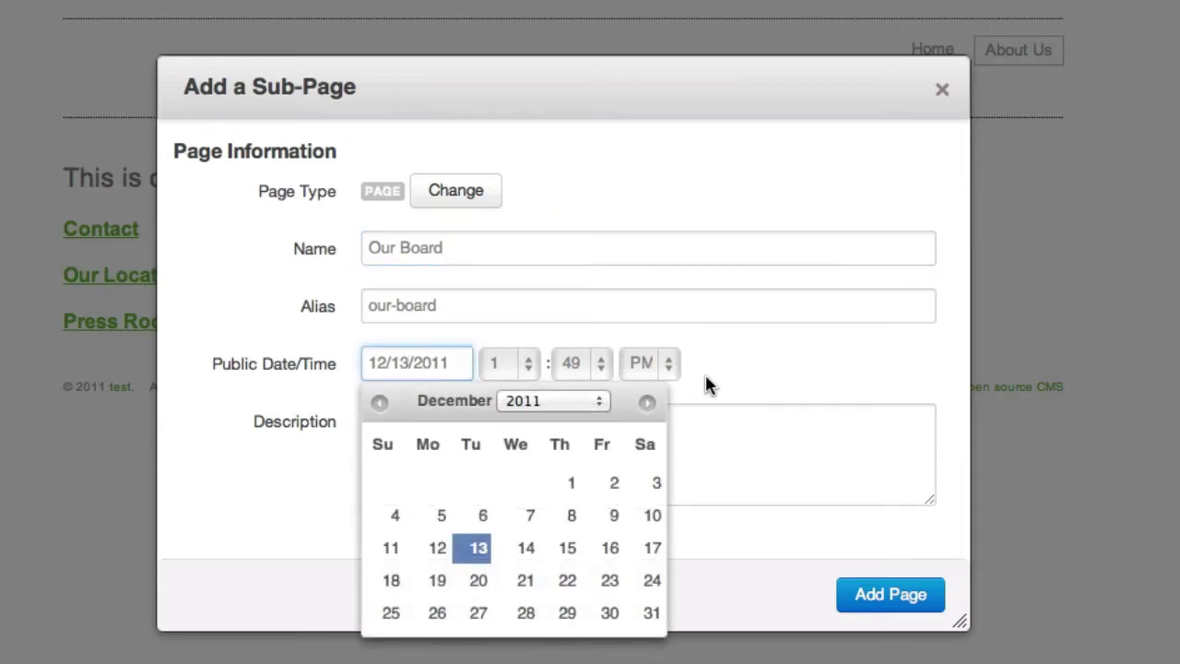
pyautogui.click(781, 358)
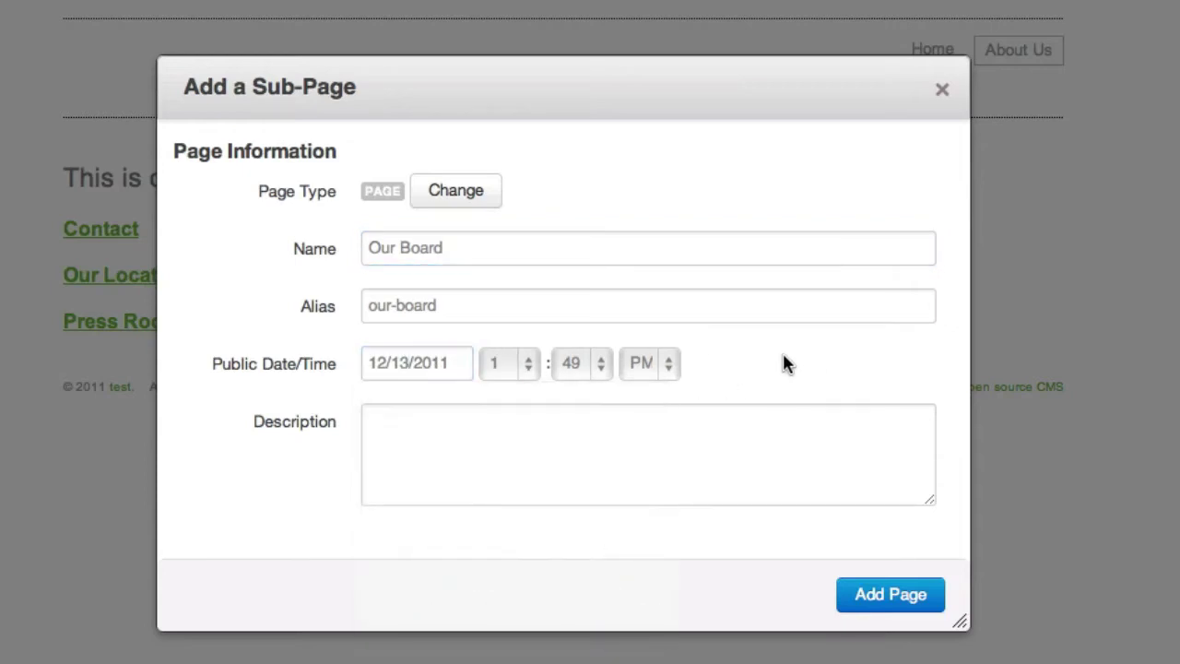
# Step: Enter the description "These are the people who help us make important decisions." and add the page
pyautogui.click(772, 458)
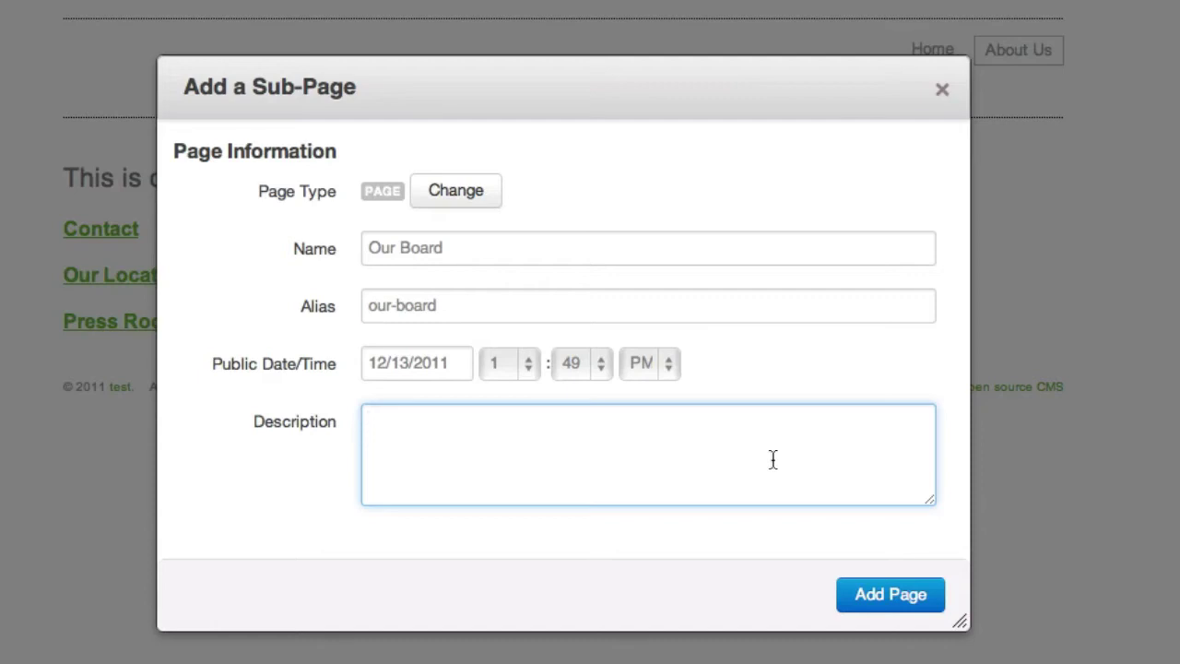
pyautogui.write('These are the ')
pyautogui.write('peo')
pyautogui.press('BackSpace')
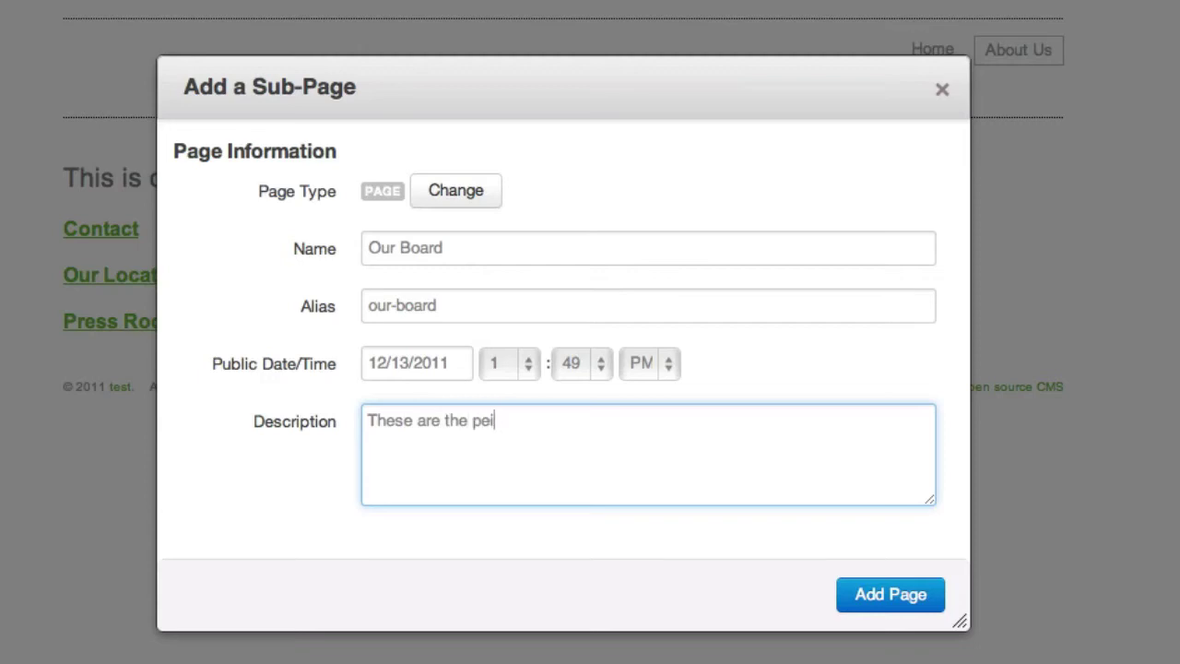
pyautogui.write('ople who help us')
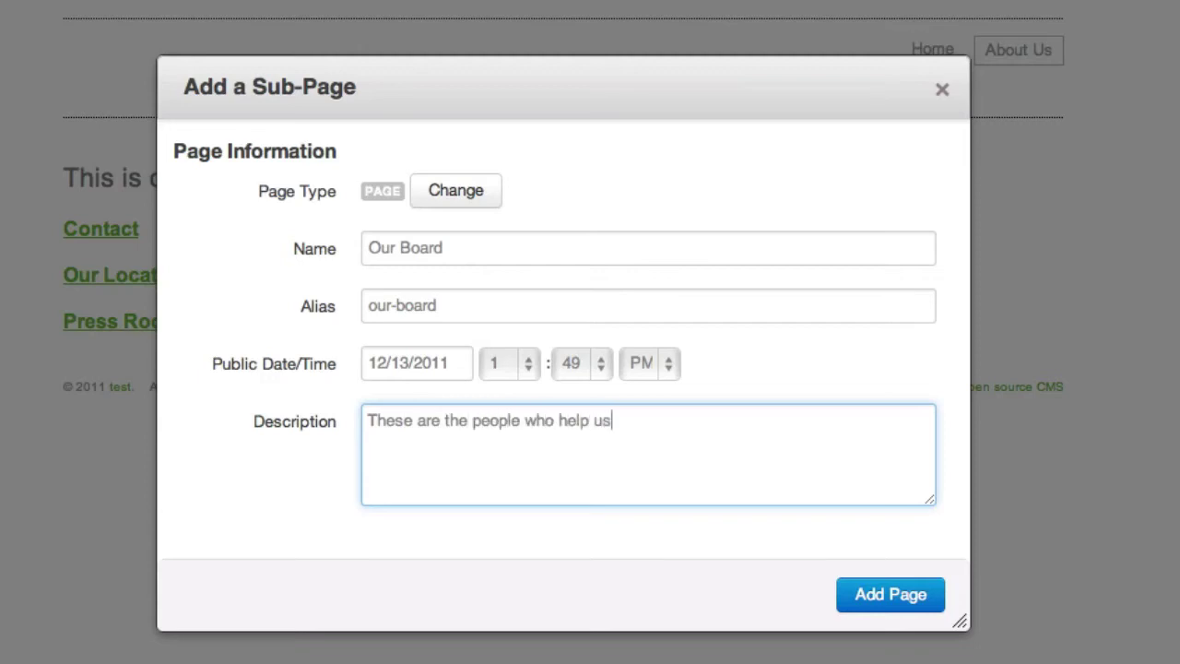
pyautogui.write(' make important decisions')
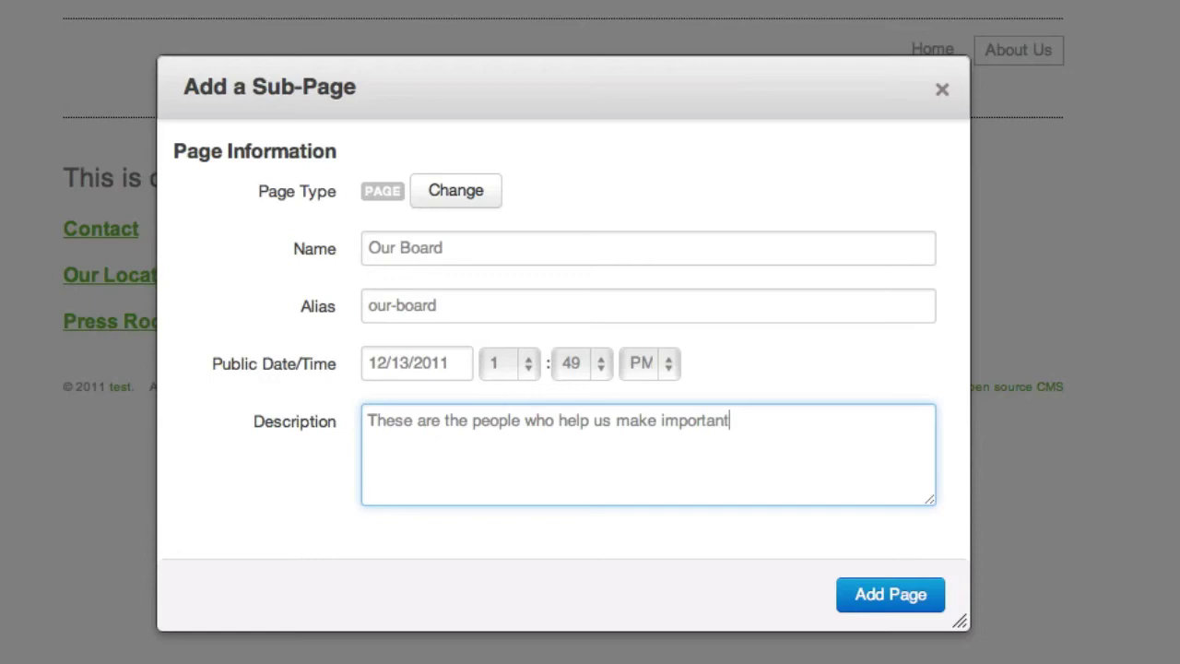
pyautogui.write('.')
pyautogui.click(894, 601)
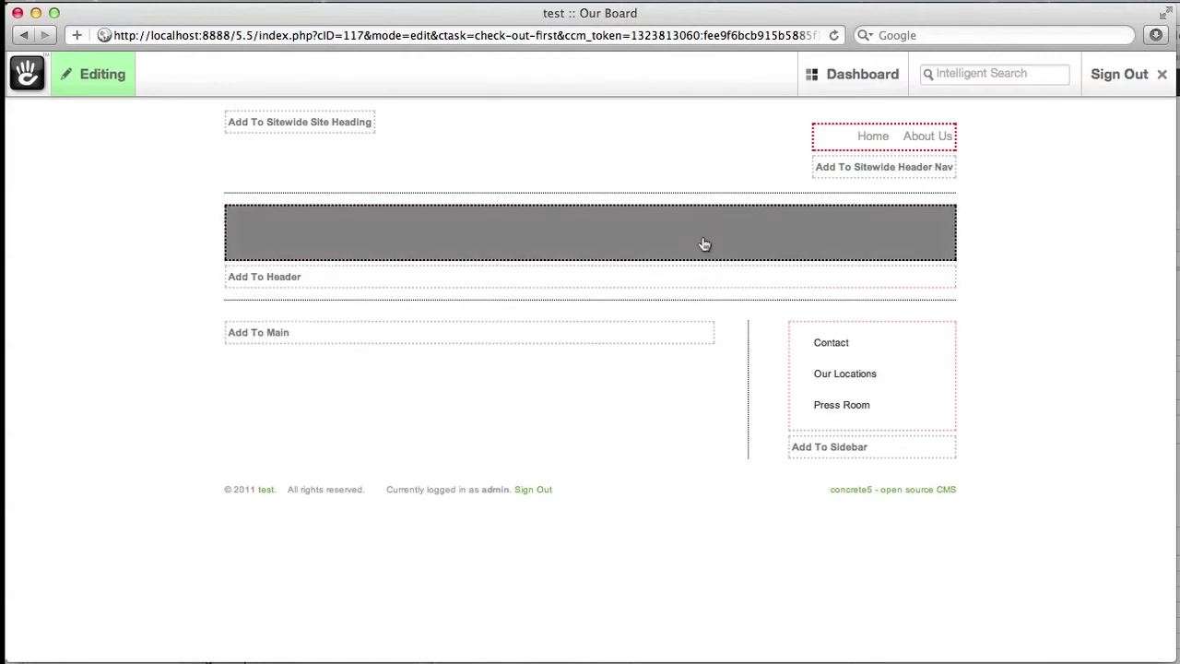
# Step: Add a Content block to the Main area with the lines asdf, asdf, asd and fads, and publish the page
pyautogui.click(660, 341)
pyautogui.click(662, 370)
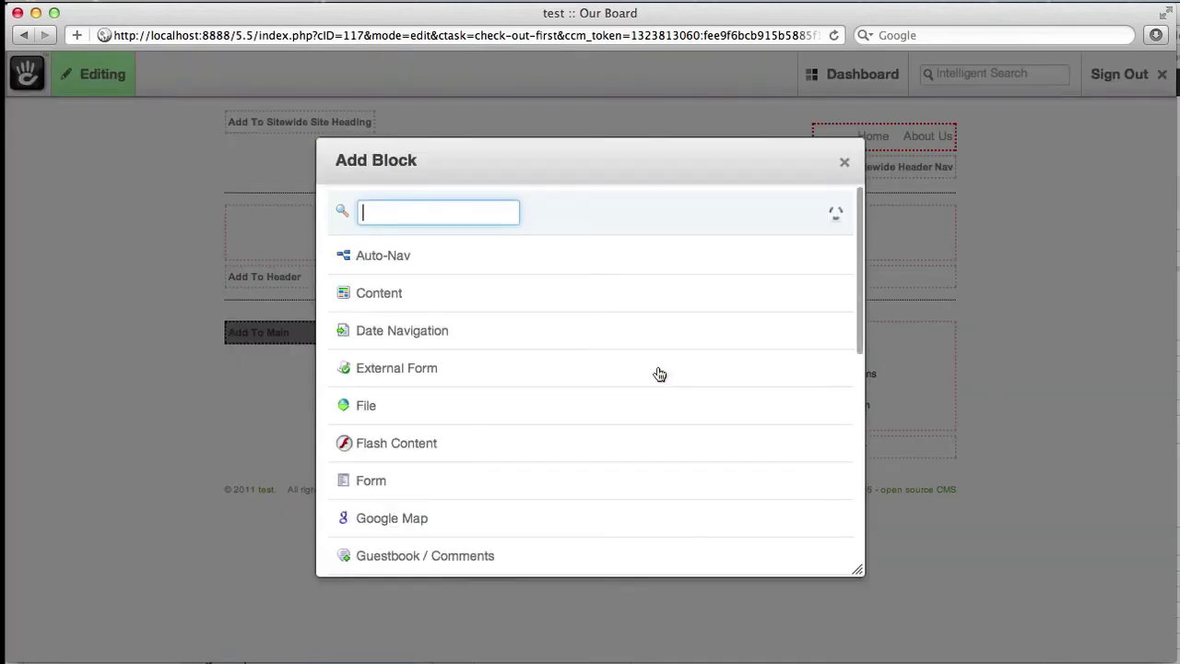
pyautogui.click(547, 308)
pyautogui.write('asd')
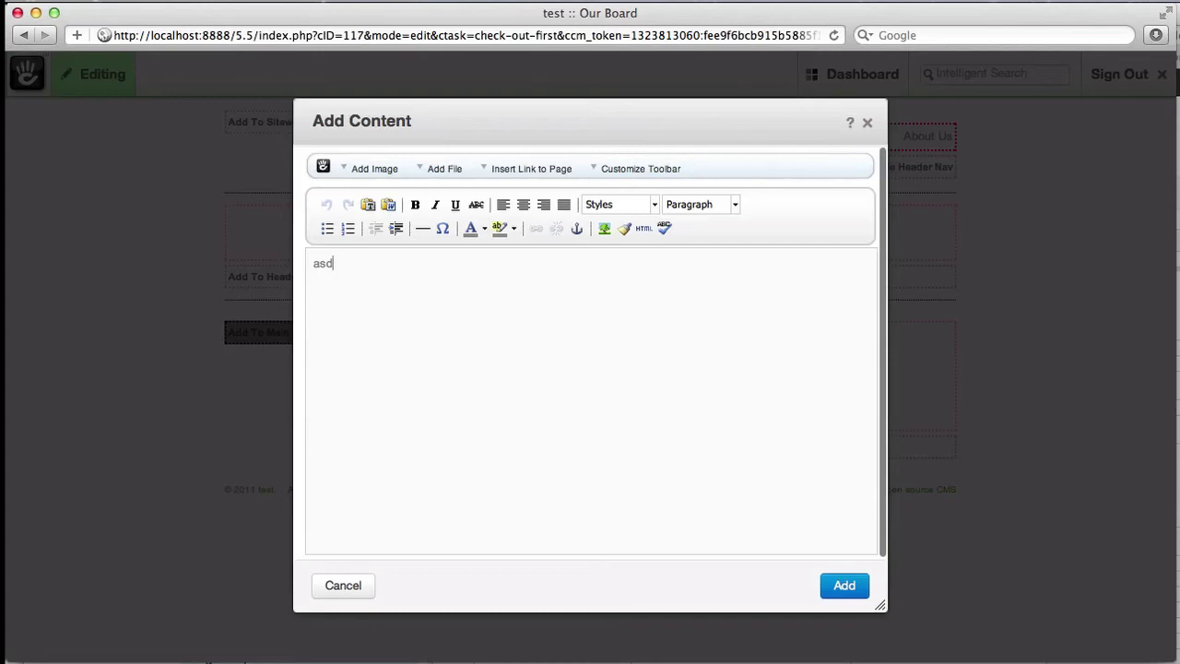
pyautogui.write('f')
pyautogui.press('Return')
pyautogui.write('asdf')
pyautogui.press('Return')
pyautogui.write('asd')
pyautogui.press('Return')
pyautogui.write('fads')
pyautogui.press('Return')
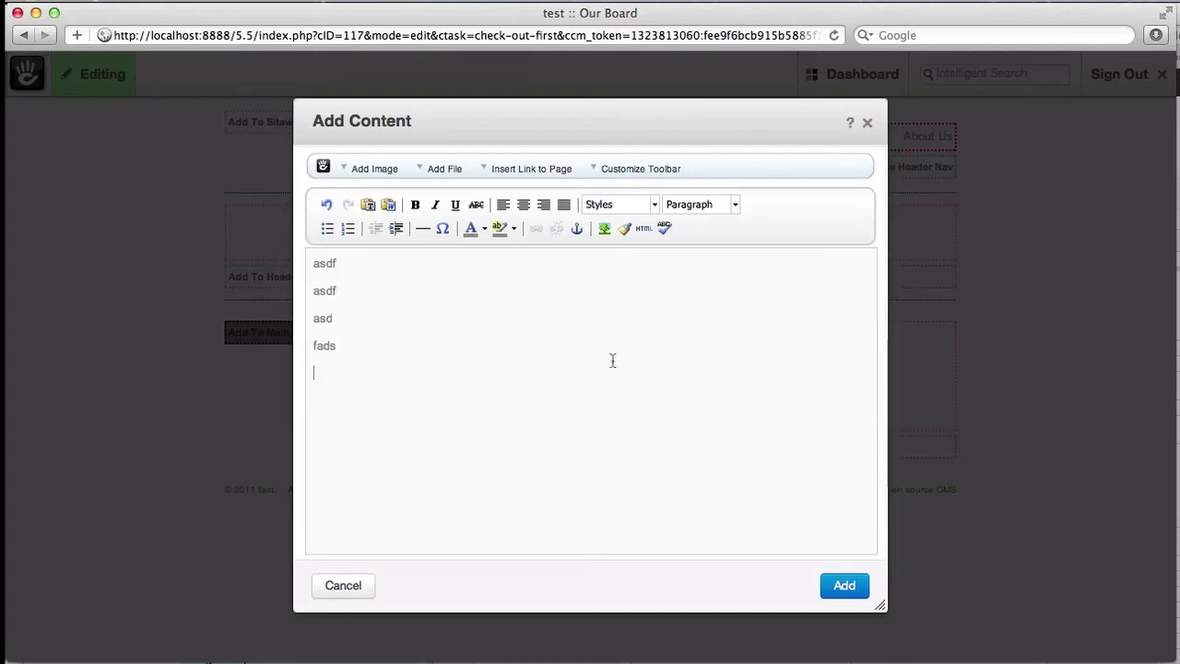
pyautogui.click(844, 588)
pyautogui.click(82, 79)
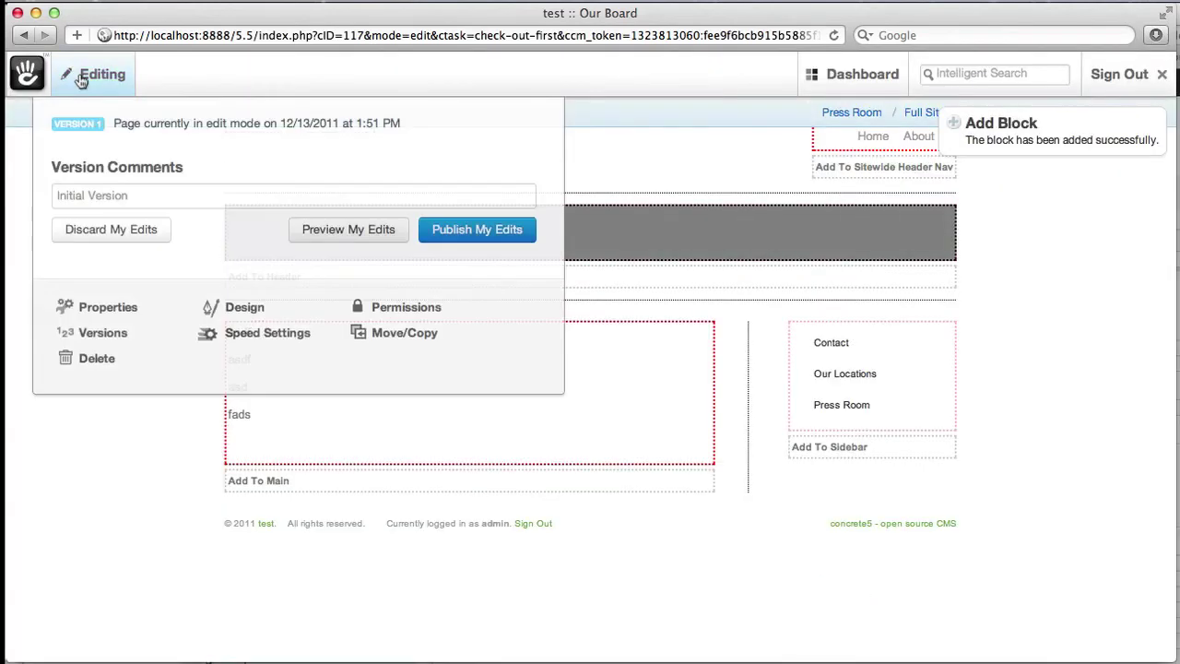
pyautogui.click(517, 229)
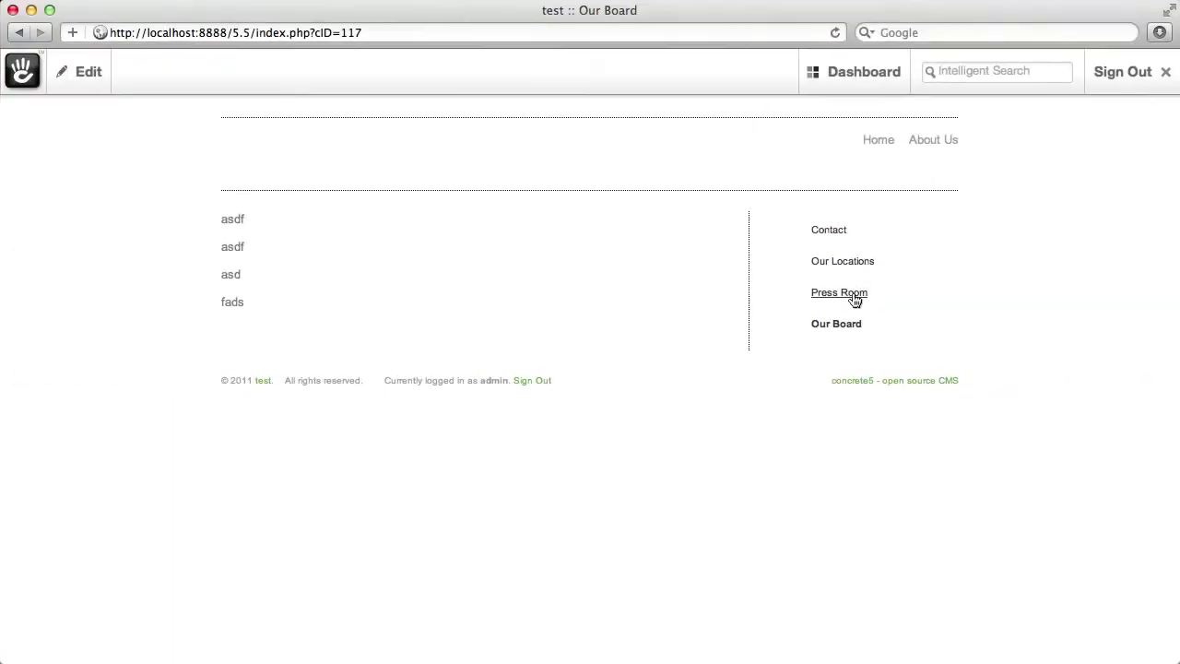
# Step: Visit the Press Room, Our Locations and Contact pages to check their sidebar navigation
pyautogui.click(852, 297)
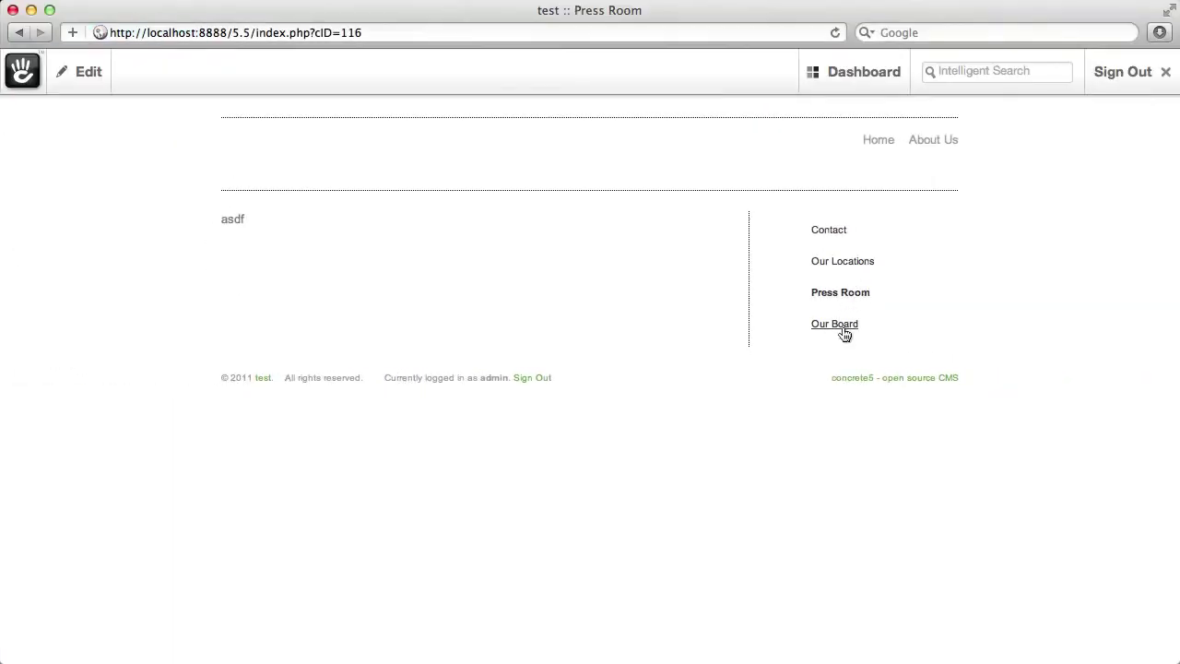
pyautogui.click(851, 265)
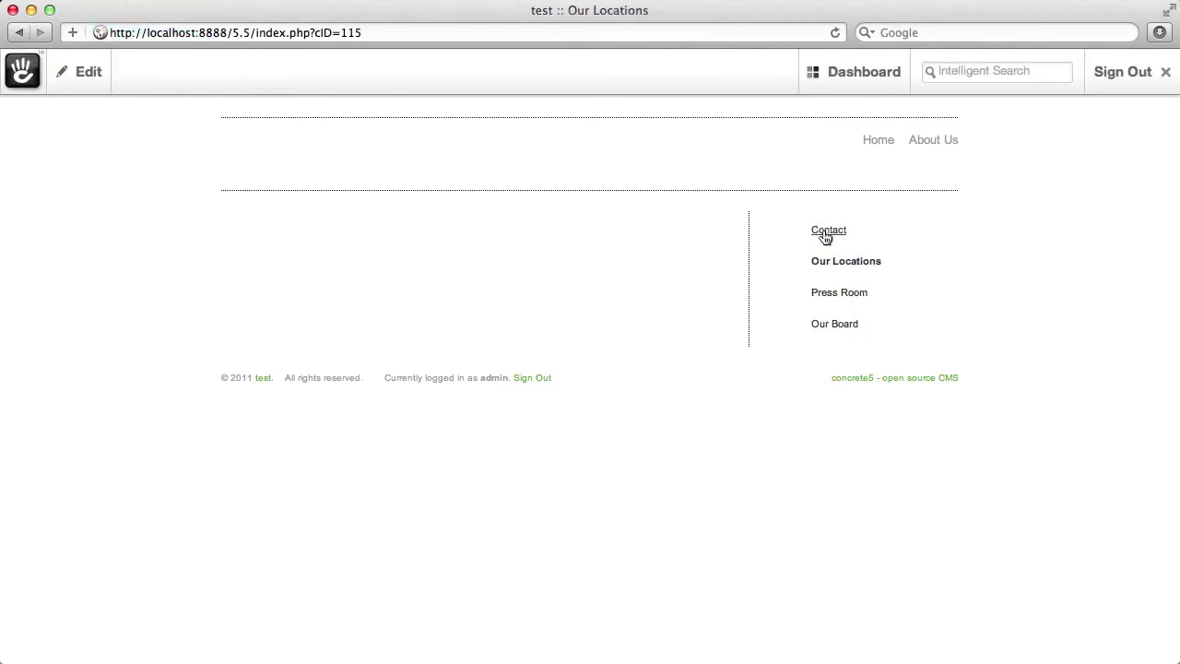
pyautogui.click(825, 235)
# Step: In the full sitemap, reorder Our Board between Contact and Our Locations
pyautogui.moveTo(843, 84)
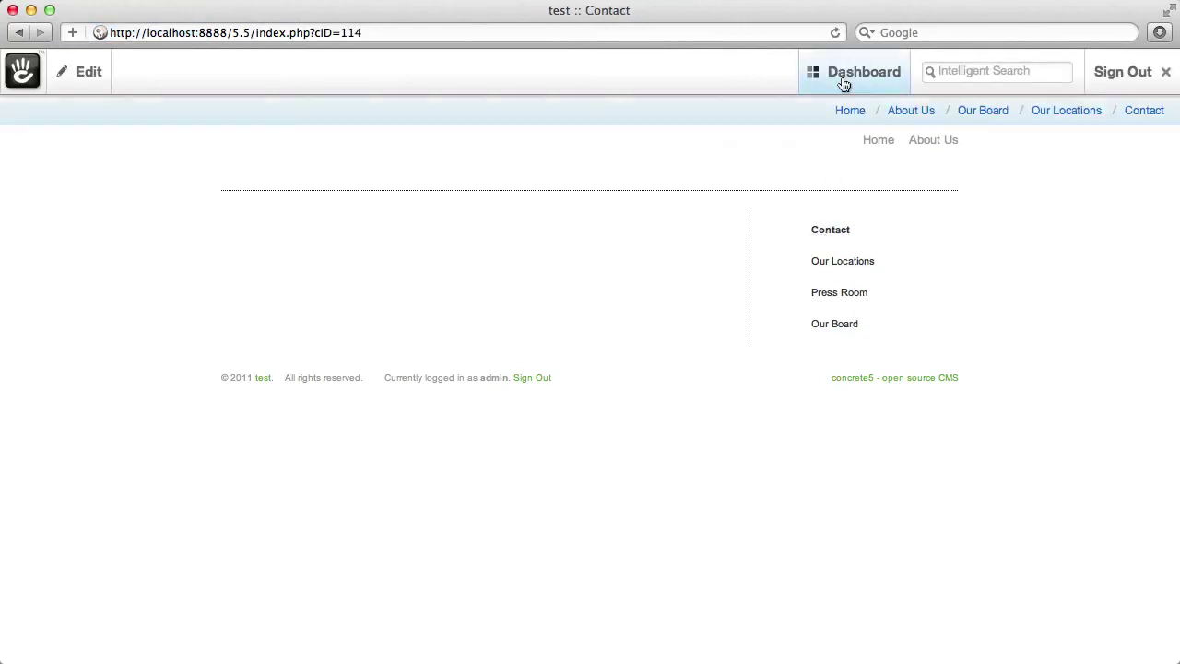
pyautogui.click(746, 138)
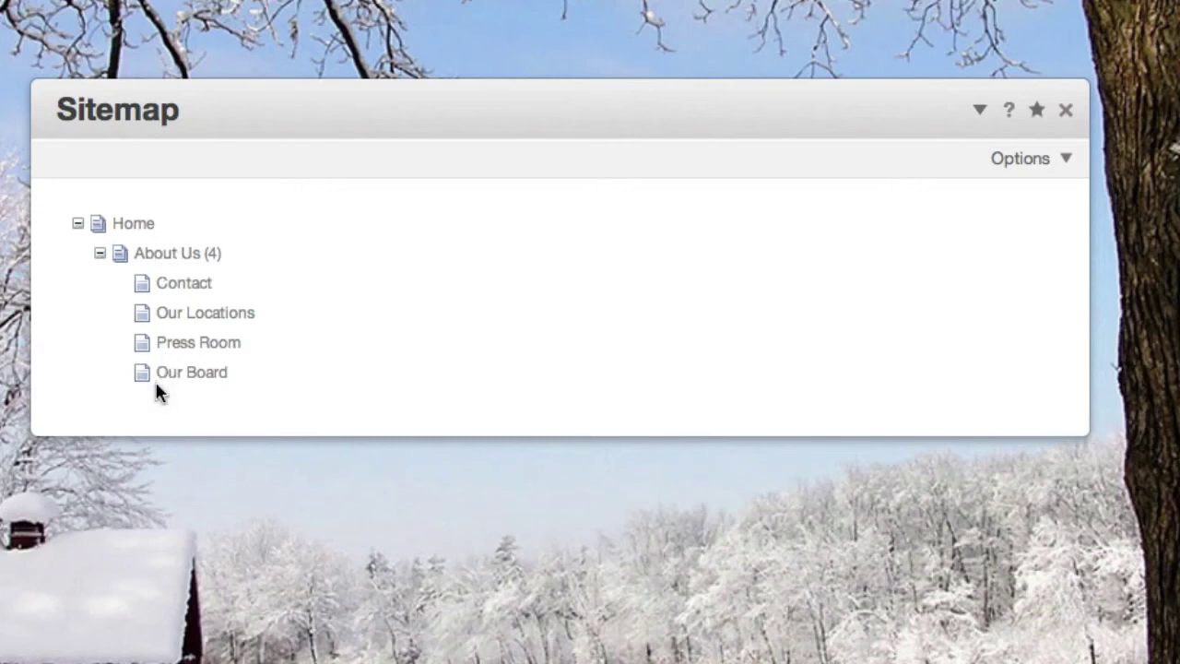
pyautogui.moveTo(143, 373); pyautogui.dragTo(140, 305)
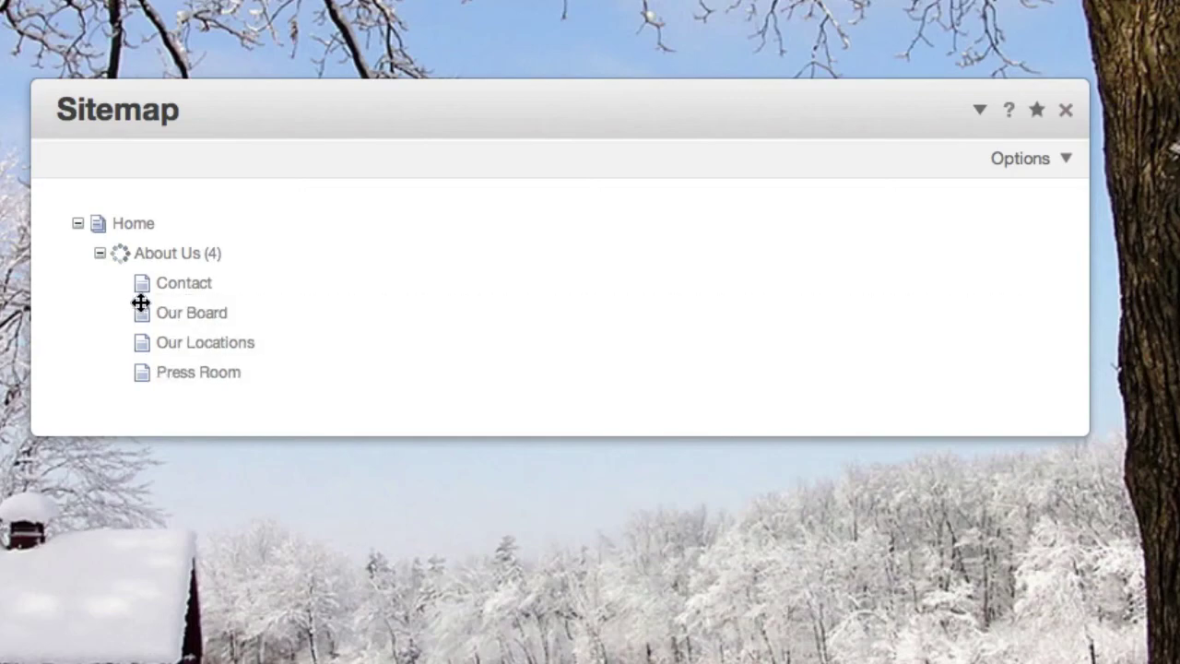
# Step: Check the page order on the About Us page and in the navigation of Contact, Our Locations and Press Room
pyautogui.click(190, 256)
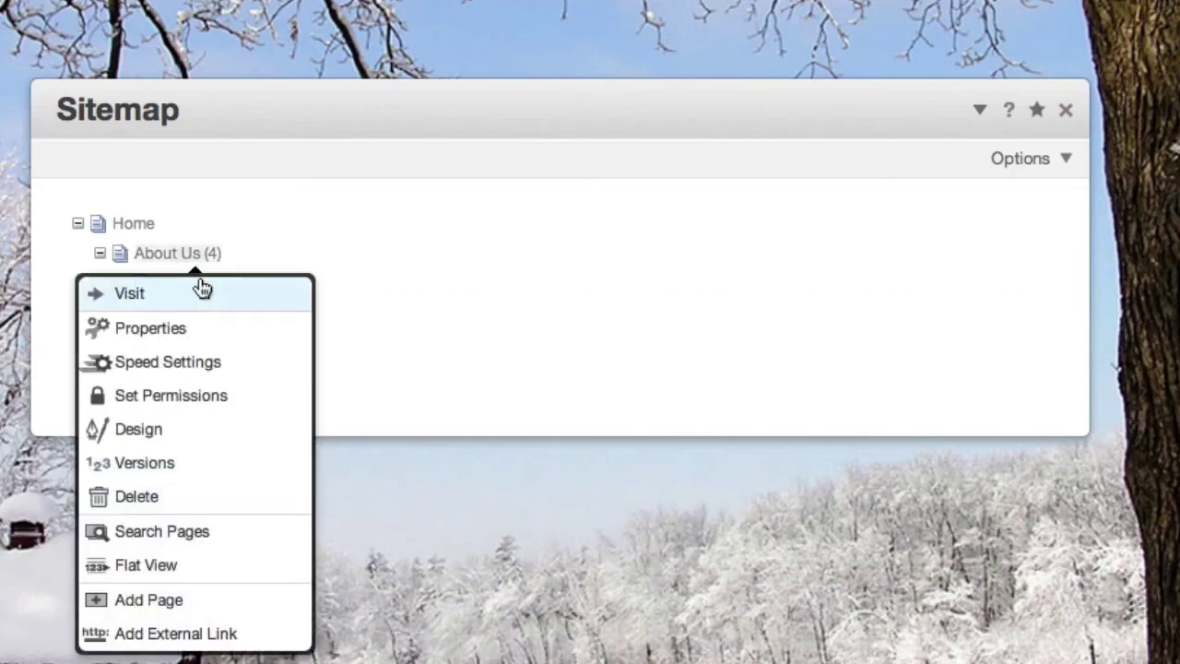
pyautogui.click(126, 292)
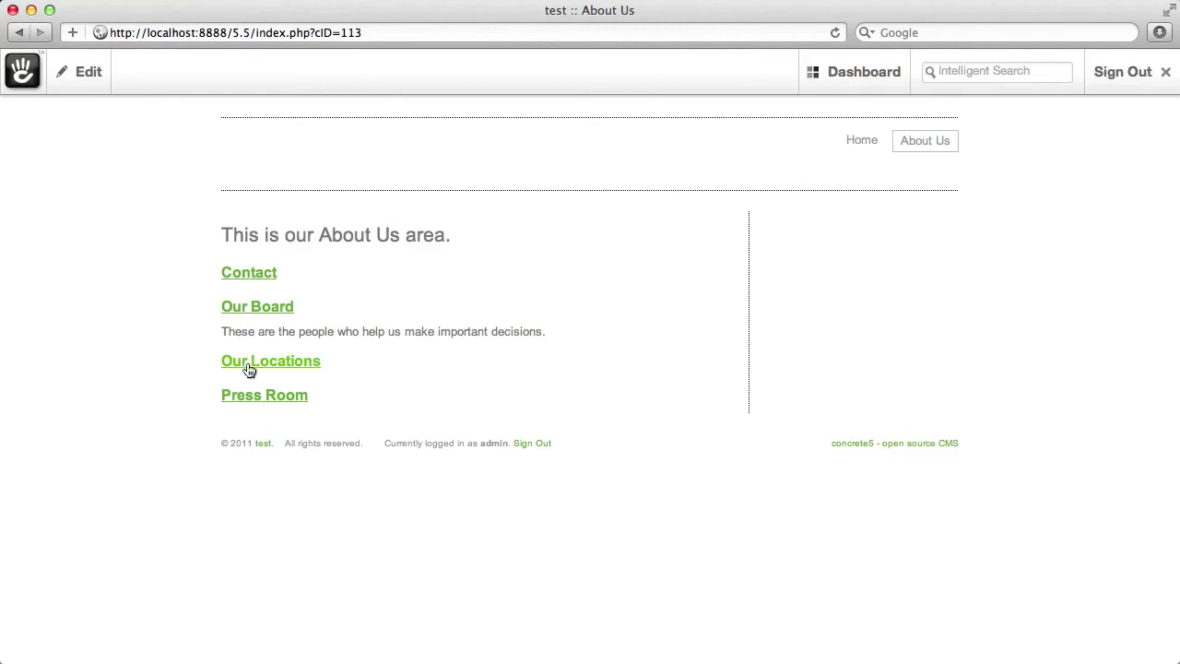
pyautogui.click(262, 274)
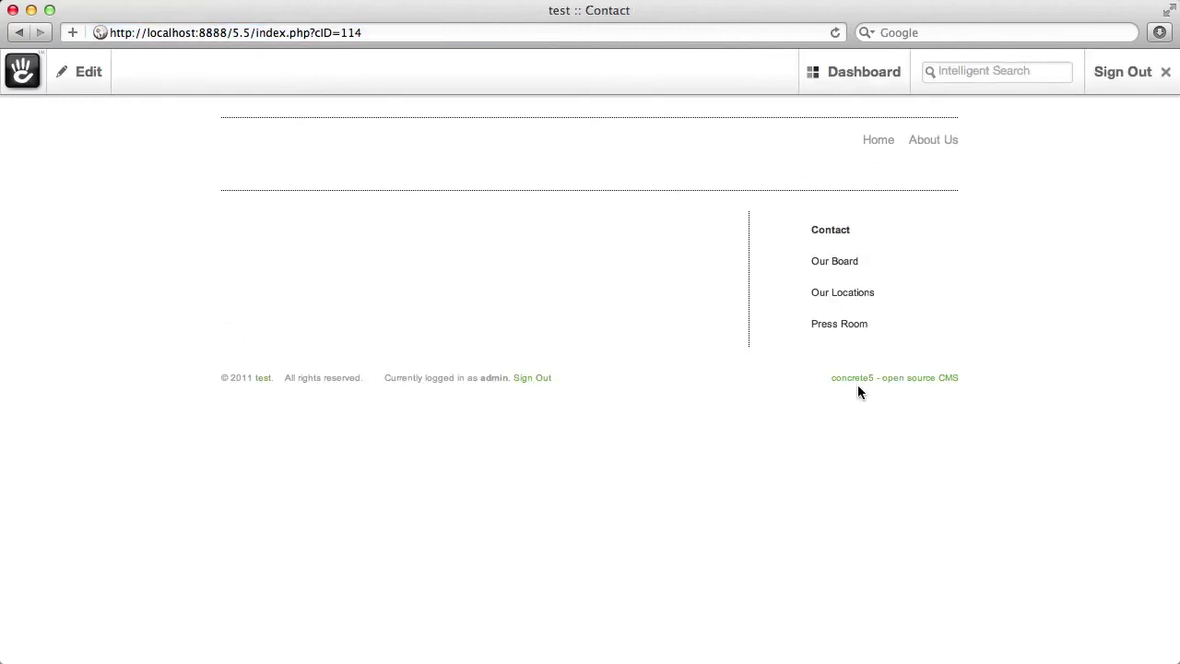
pyautogui.click(837, 295)
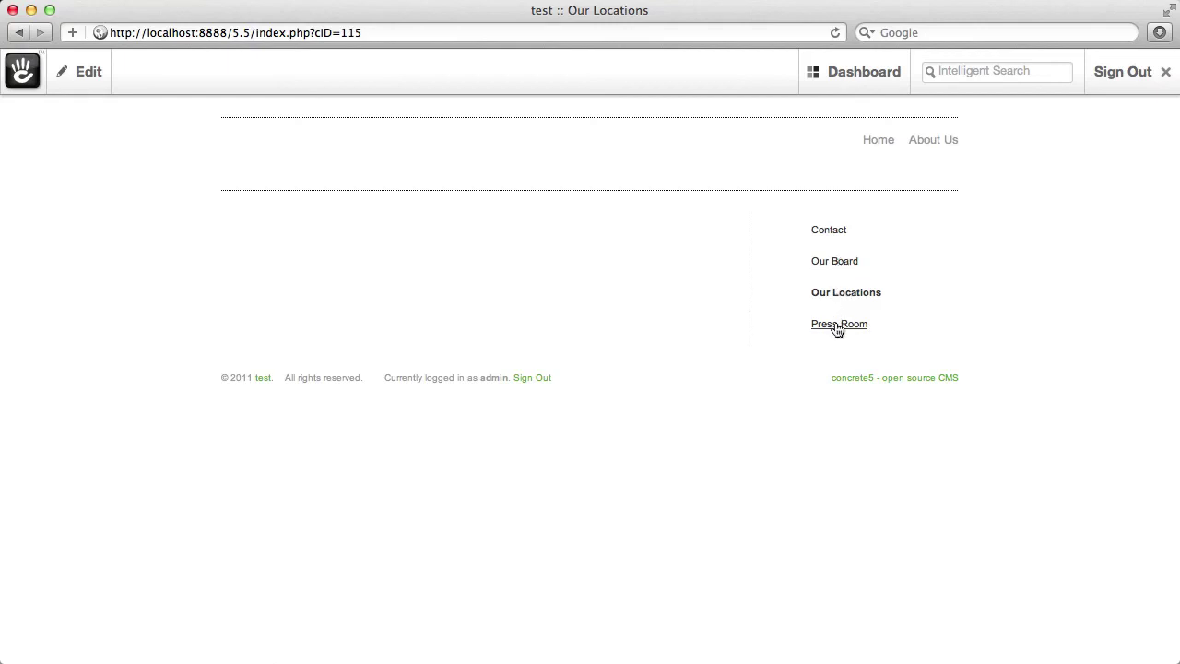
pyautogui.click(835, 327)
# Step: Move Our Board beneath Home in the full sitemap and visit the About Us page
pyautogui.moveTo(875, 78)
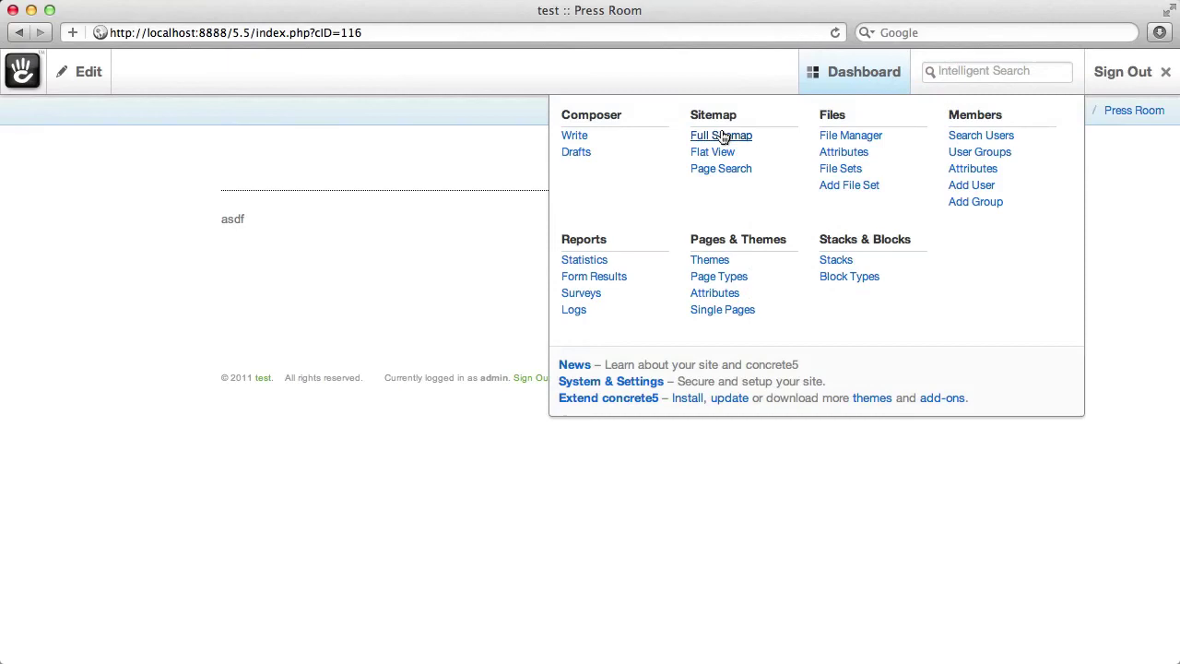
pyautogui.click(723, 138)
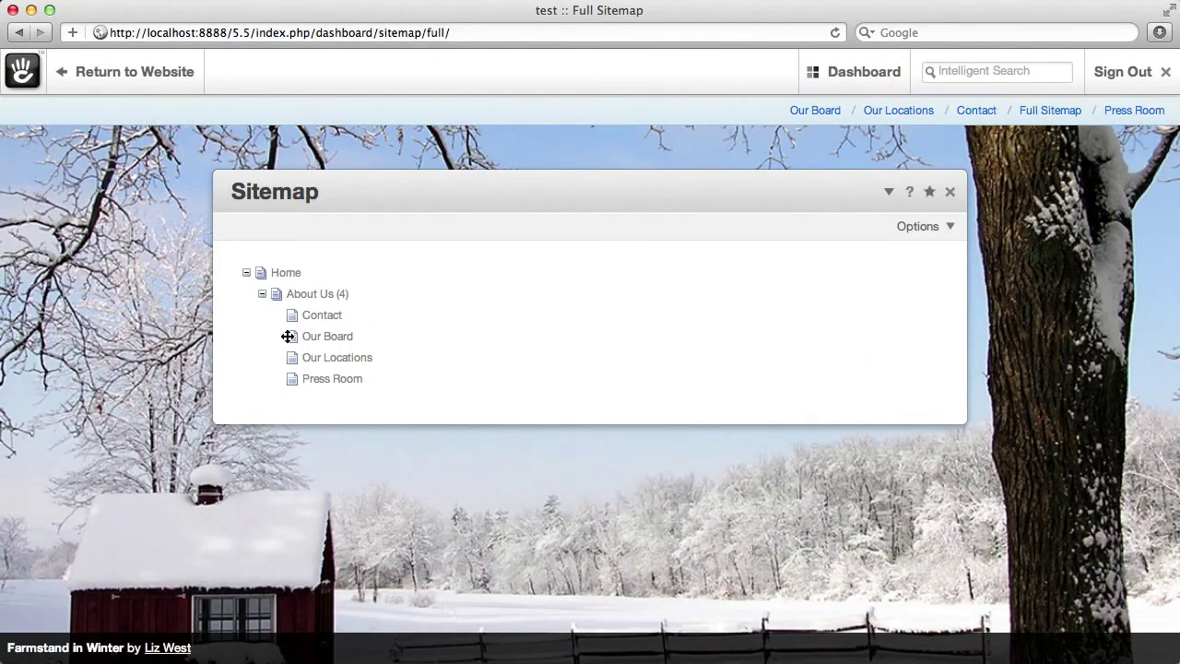
pyautogui.moveTo(287, 336); pyautogui.dragTo(304, 273)
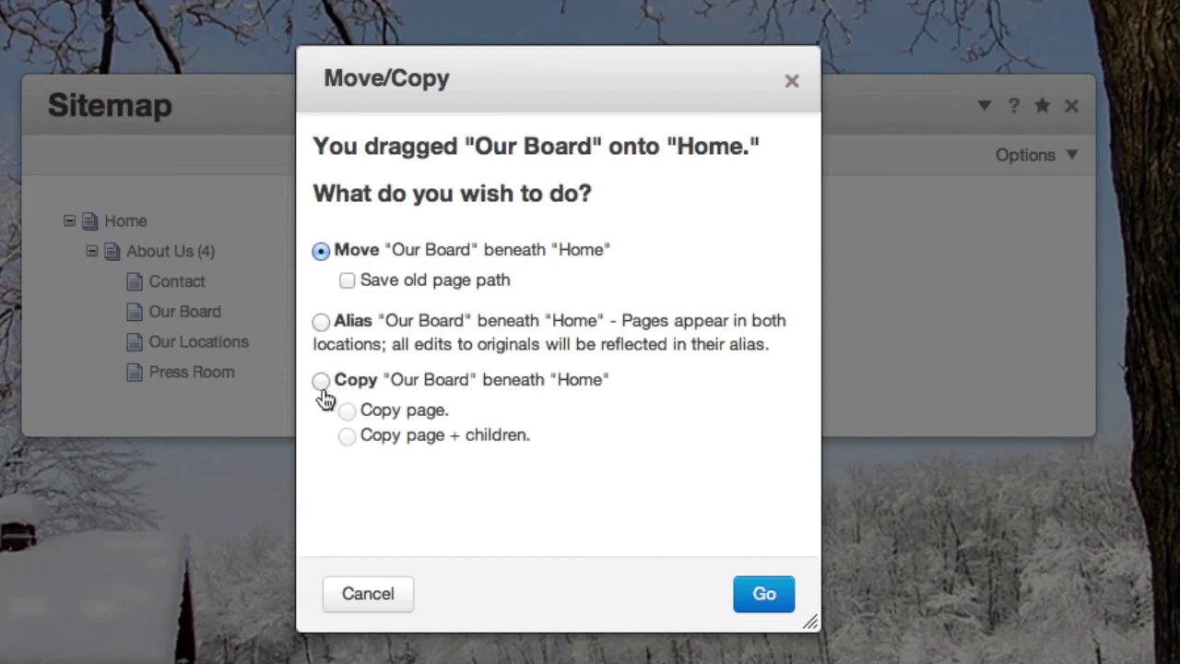
pyautogui.click(763, 595)
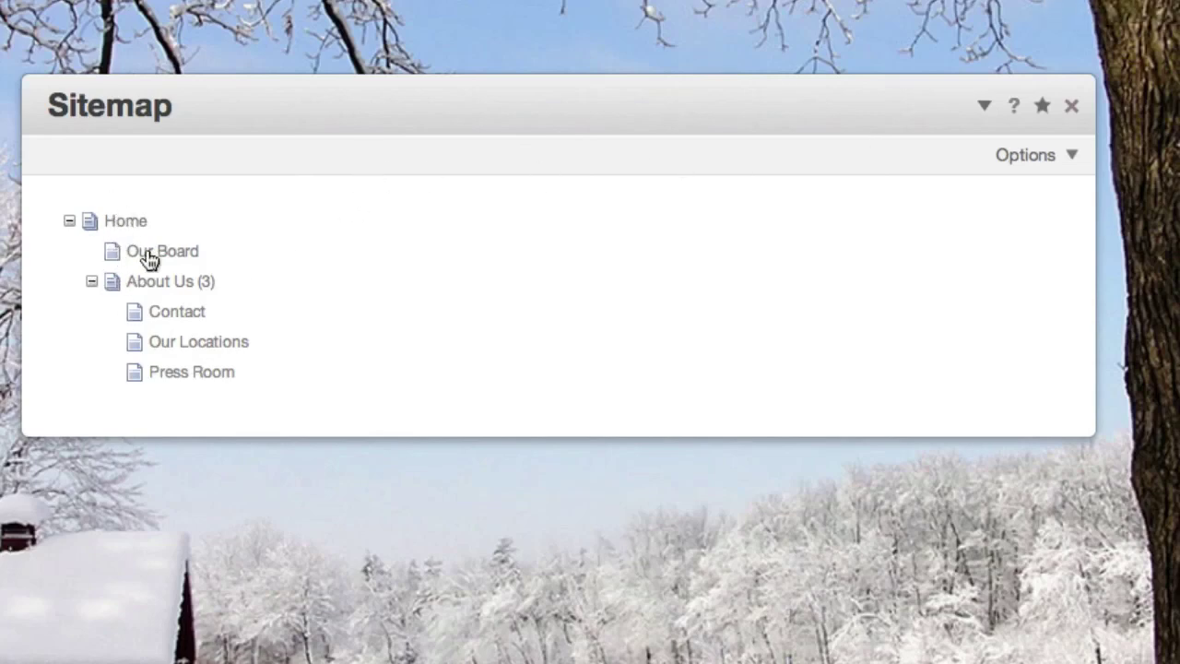
pyautogui.click(169, 282)
pyautogui.click(211, 317)
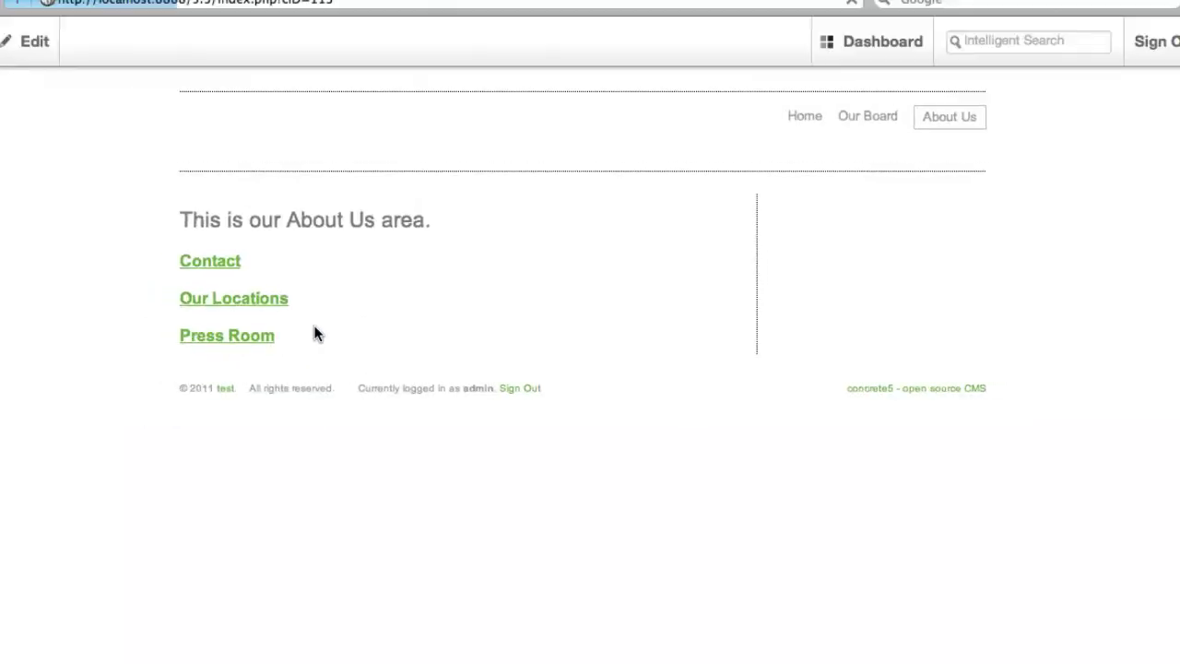